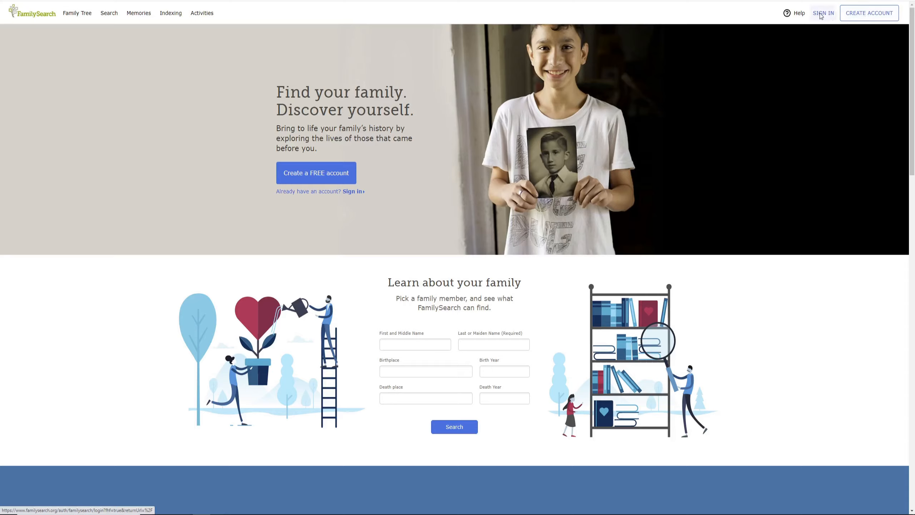
Step: Sign in to the FamilySearch account with the account username and password
{"action": "left_click", "coordinate": [819, 15]}
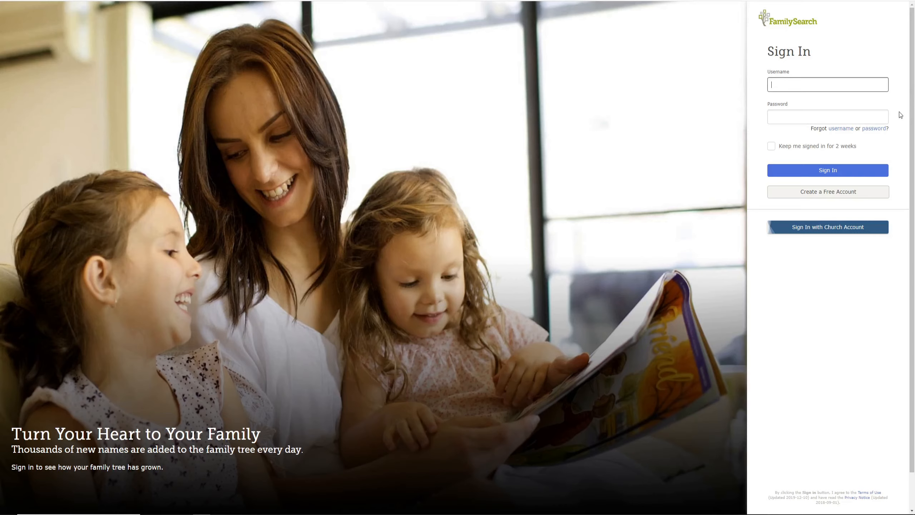
{"action": "type", "text": "xperson"}
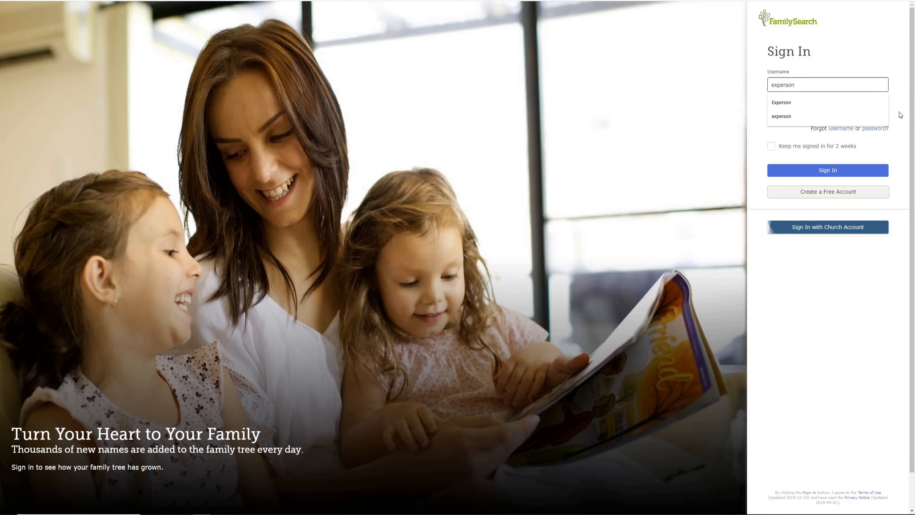
{"action": "key", "text": "Tab"}
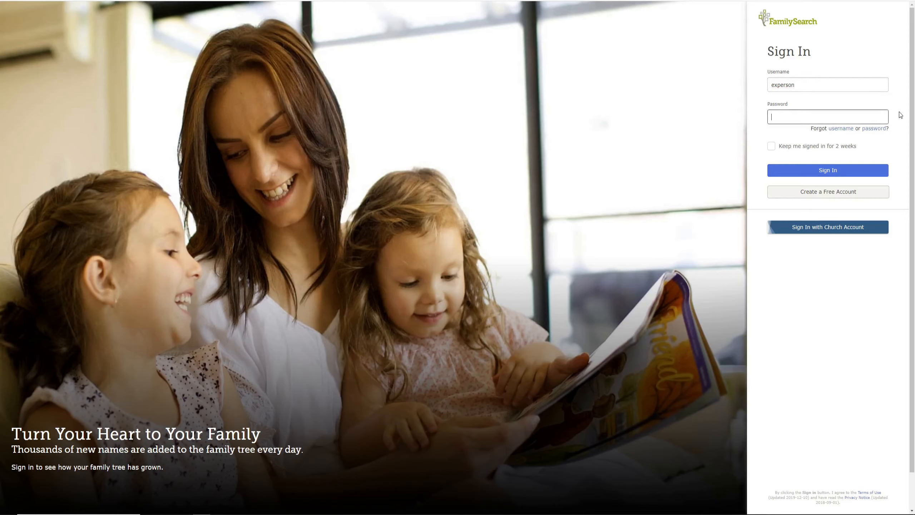
{"action": "type", "text": "••••••••••••••"}
{"action": "left_click", "coordinate": [829, 171]}
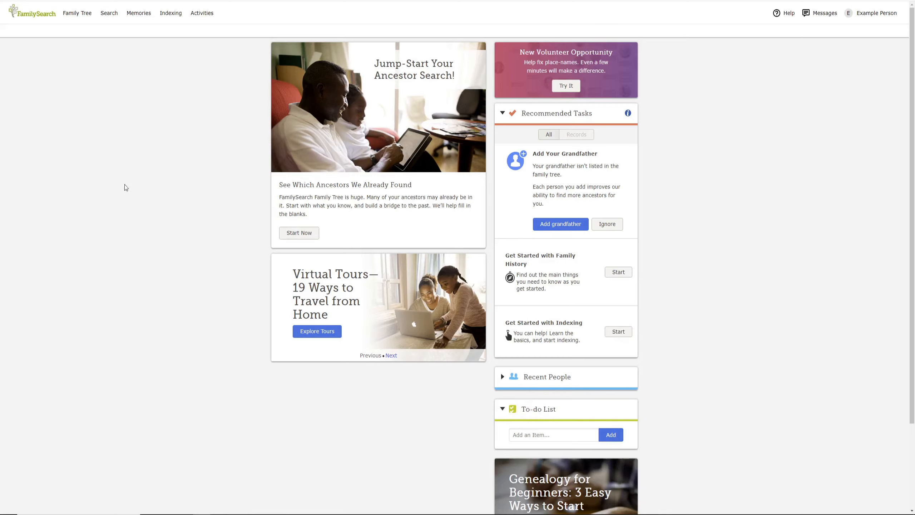
Step: Open the family tree and go to the root person's full detail page
{"action": "left_click", "coordinate": [76, 17]}
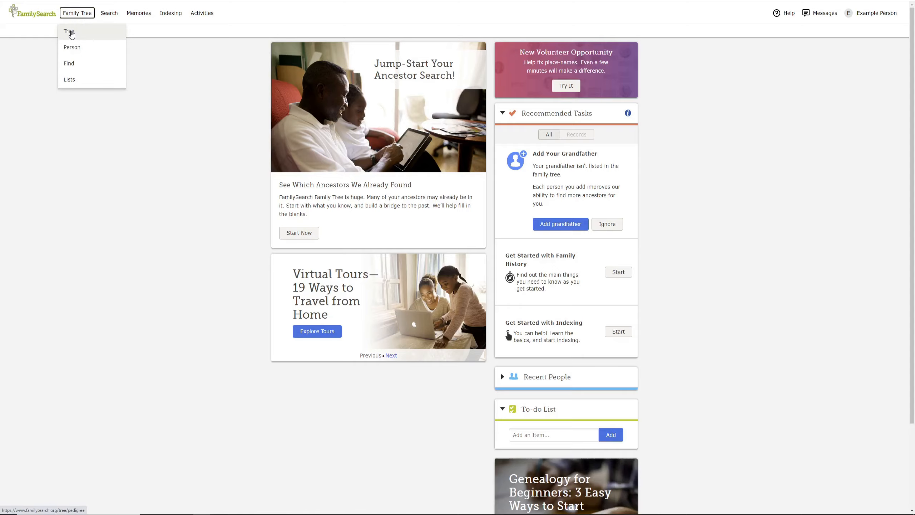
{"action": "left_click", "coordinate": [71, 34]}
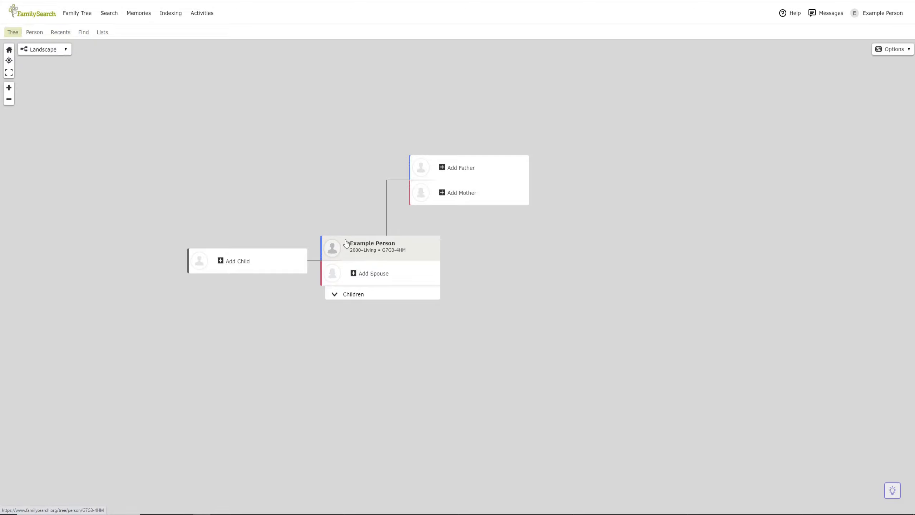
{"action": "left_click", "coordinate": [370, 296]}
{"action": "left_click", "coordinate": [369, 295]}
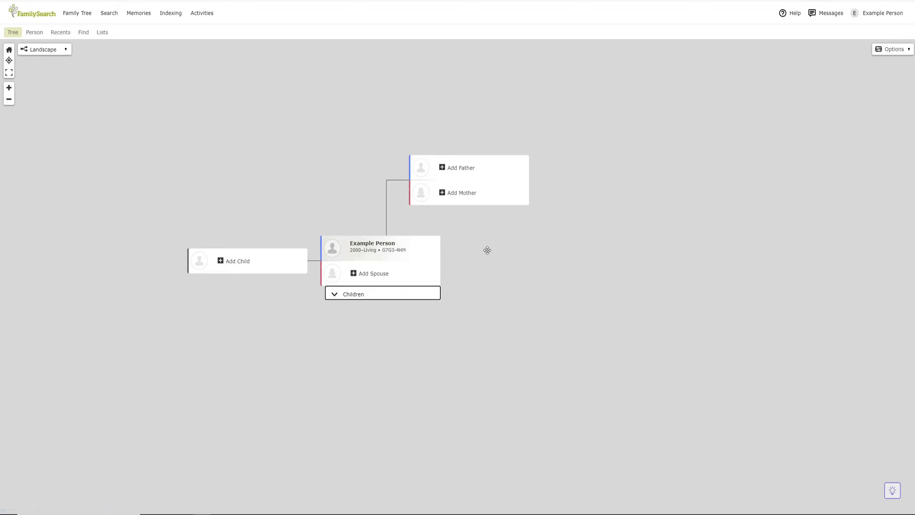
{"action": "left_click", "coordinate": [382, 247]}
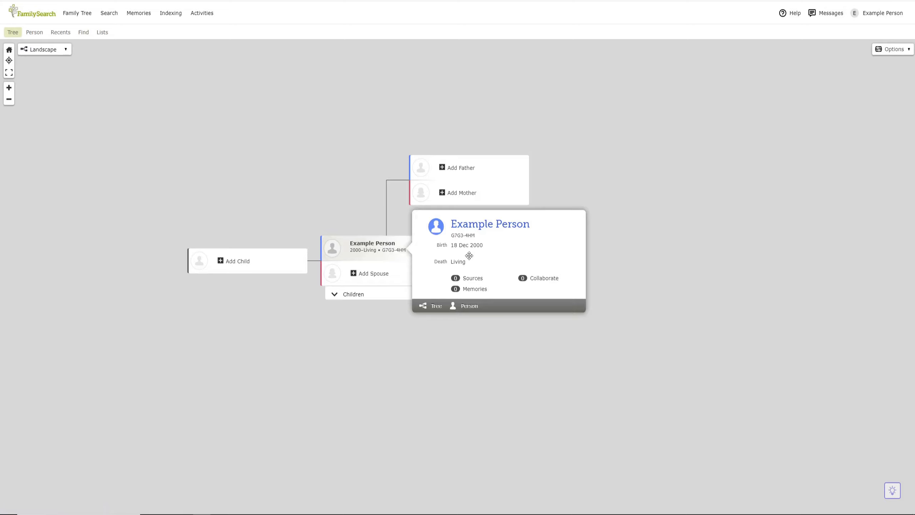
{"action": "left_click", "coordinate": [466, 306]}
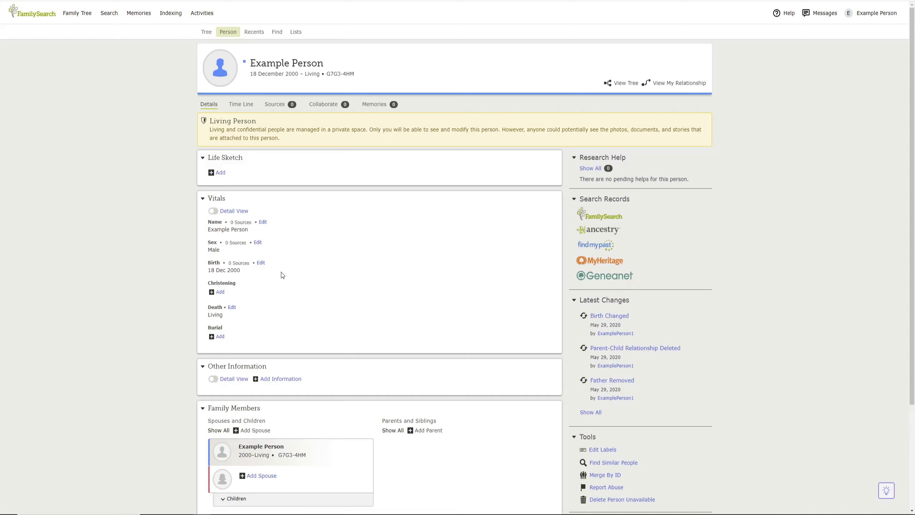
Step: Edit the person's birth date so the month is spelled out in full, and choose the matching standardized date
{"action": "left_click", "coordinate": [261, 263]}
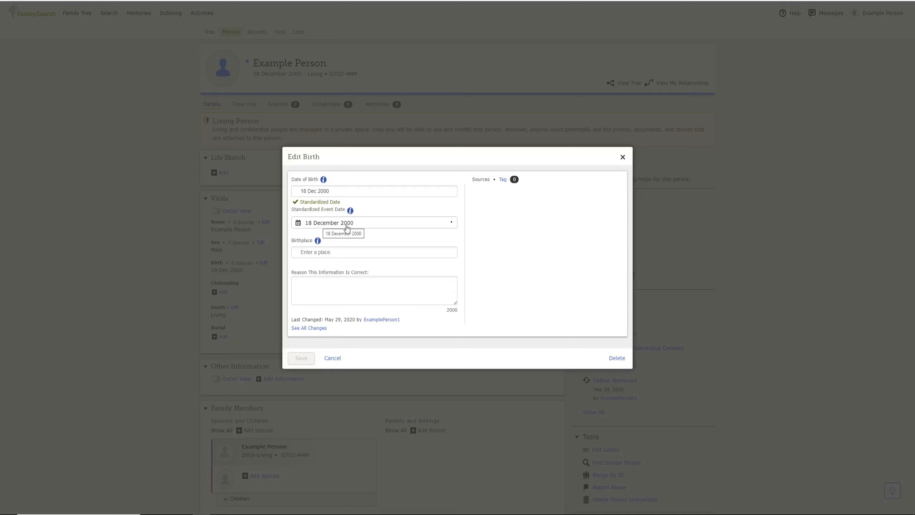
{"action": "left_click", "coordinate": [318, 191]}
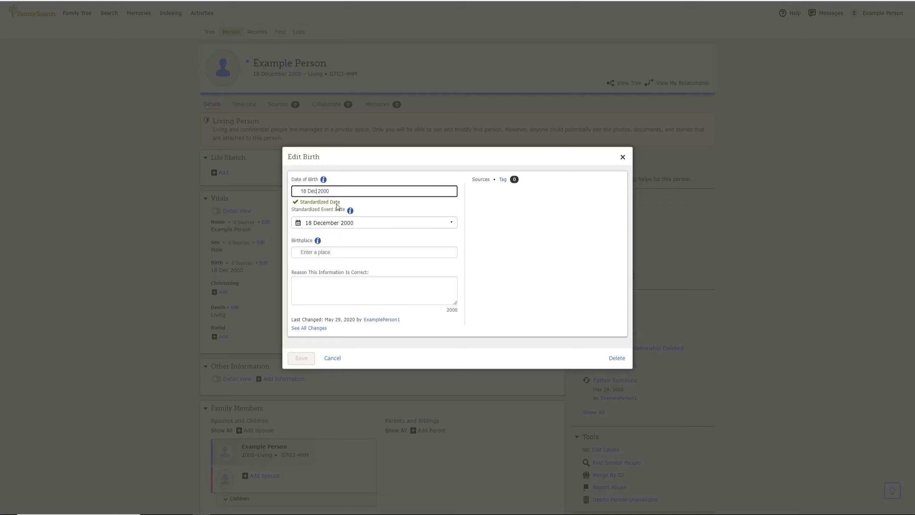
{"action": "type", "text": "ember"}
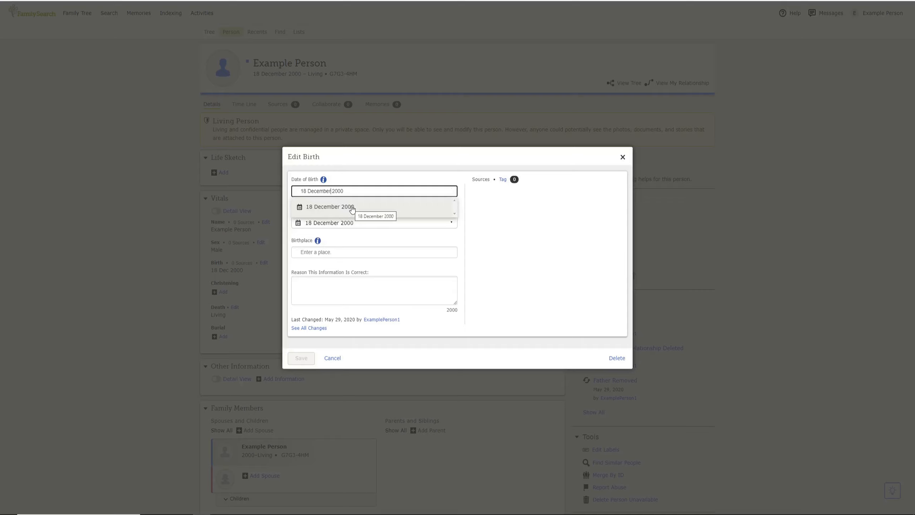
{"action": "left_click", "coordinate": [352, 208]}
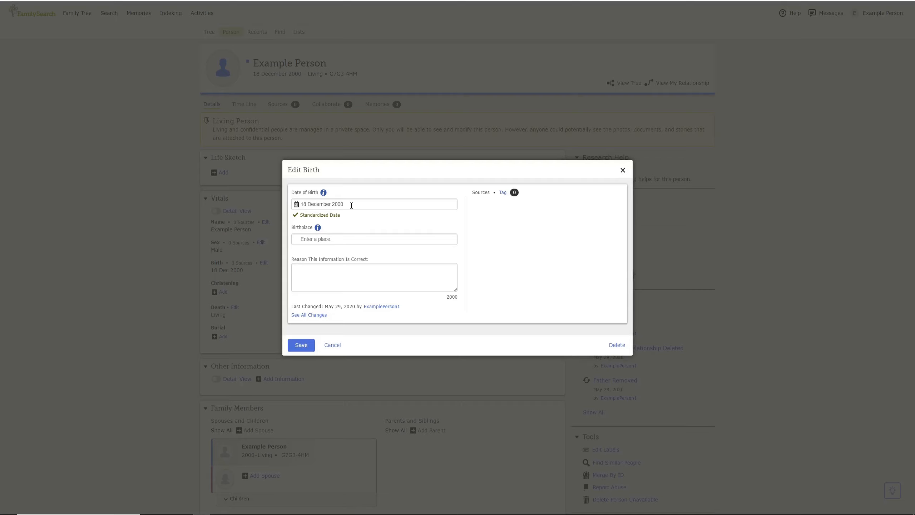
Step: Set the person's birthplace to the standardized place New York, United States, and save the birth details
{"action": "left_click", "coordinate": [350, 238]}
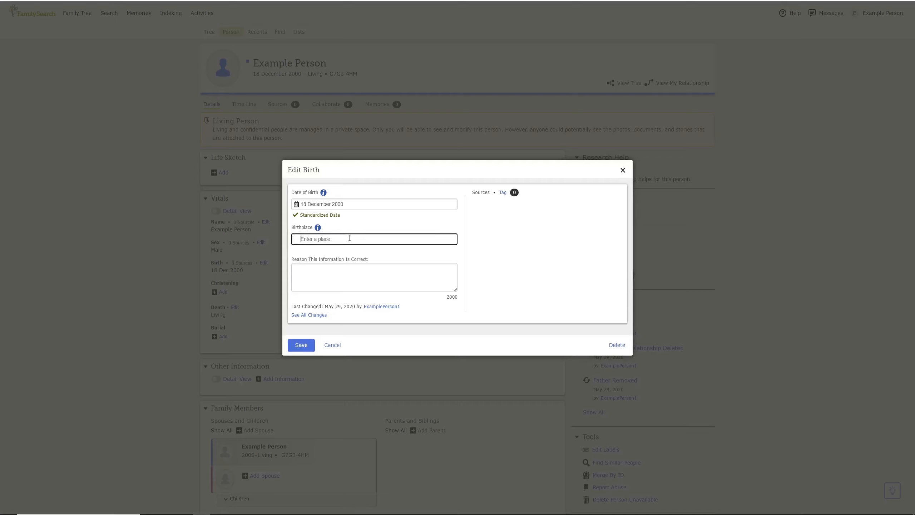
{"action": "type", "text": "new "}
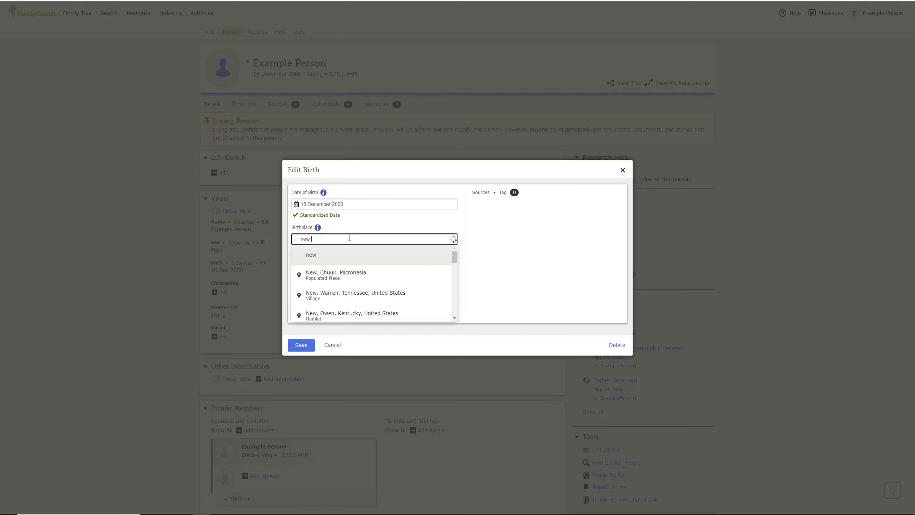
{"action": "type", "text": "york"}
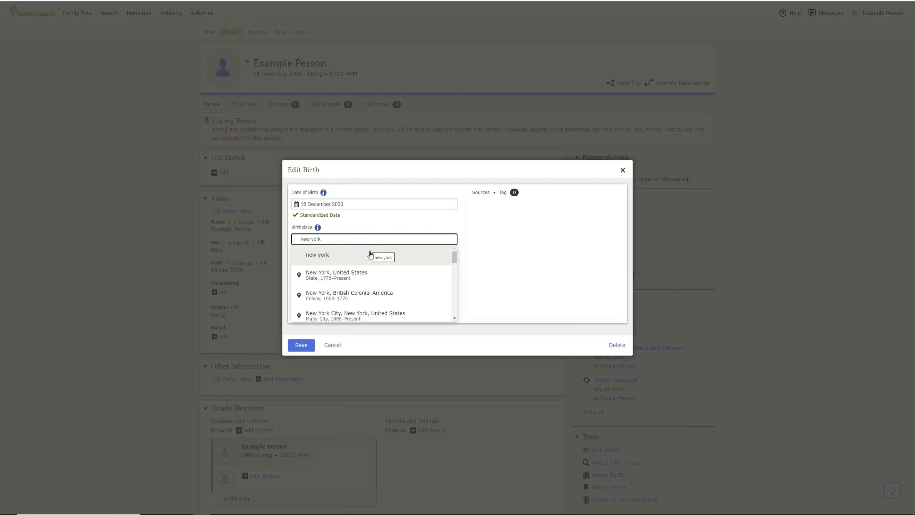
{"action": "scroll", "coordinate": [370, 271], "scroll_direction": "down", "scroll_amount": 1}
{"action": "scroll", "coordinate": [370, 273], "scroll_direction": "down", "scroll_amount": 2}
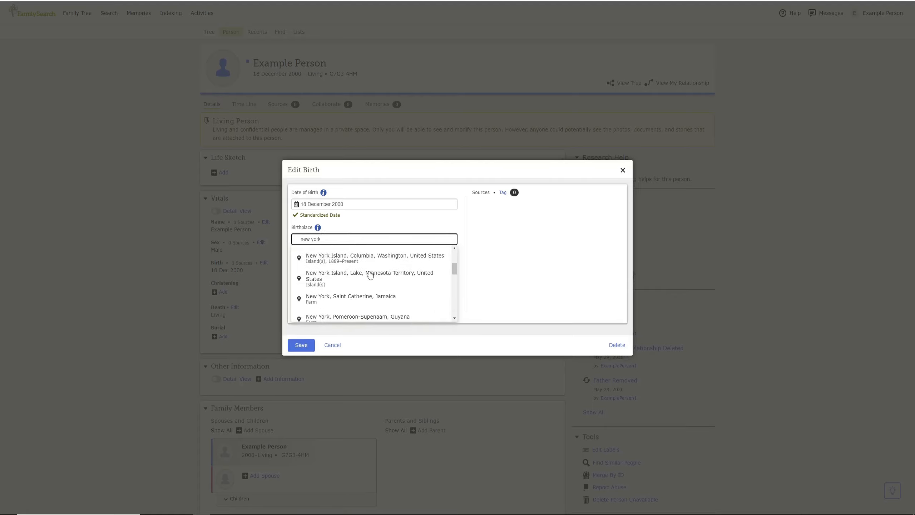
{"action": "scroll", "coordinate": [385, 290], "scroll_direction": "down", "scroll_amount": 4}
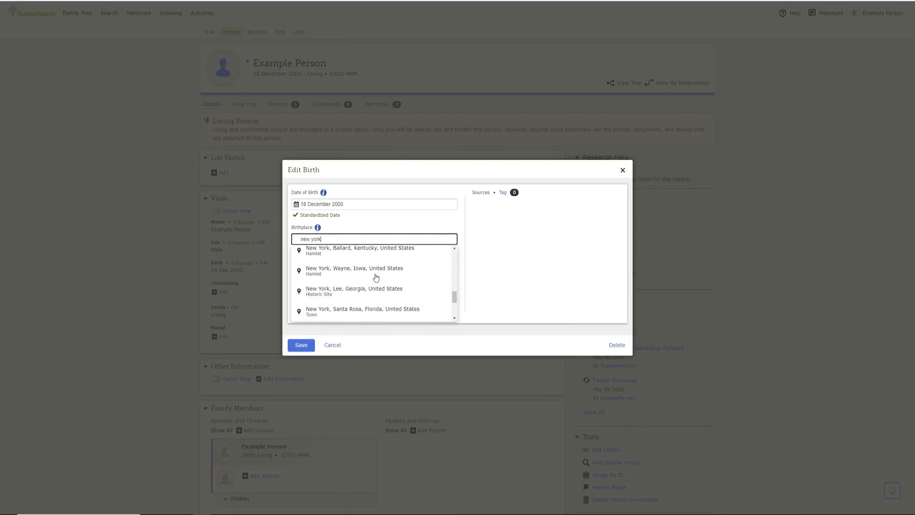
{"action": "scroll", "coordinate": [376, 277], "scroll_direction": "up", "scroll_amount": 4}
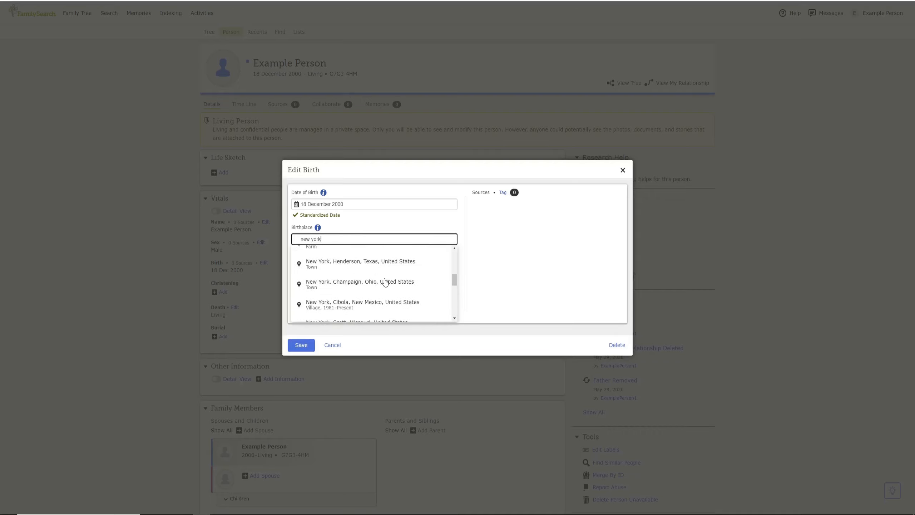
{"action": "scroll", "coordinate": [367, 277], "scroll_direction": "up", "scroll_amount": 5}
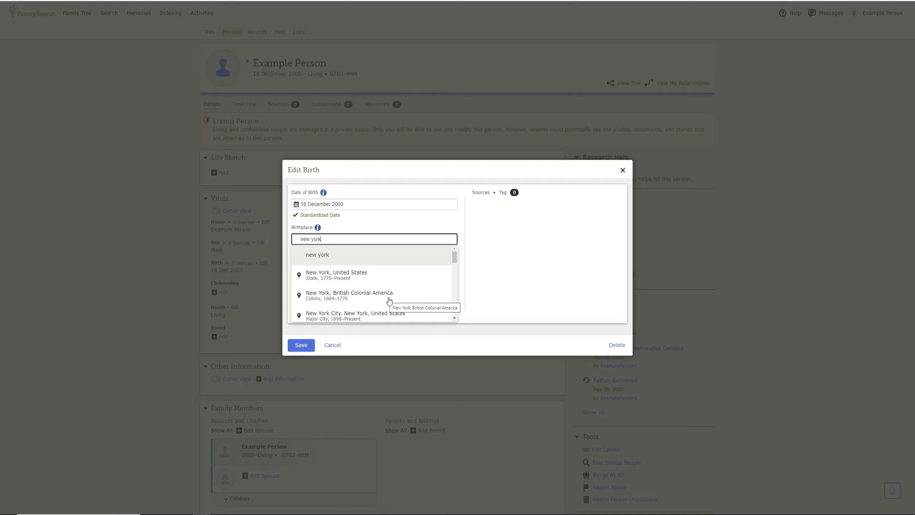
{"action": "left_click", "coordinate": [333, 276]}
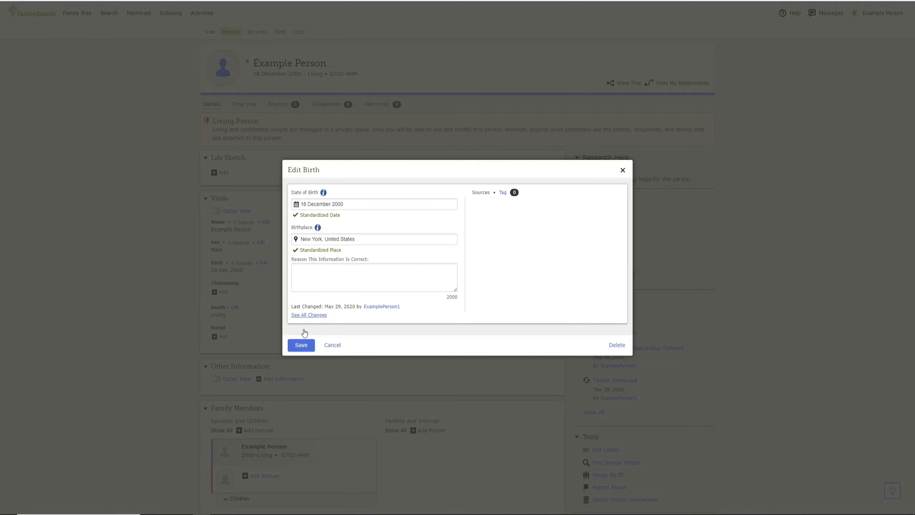
{"action": "left_click", "coordinate": [301, 345]}
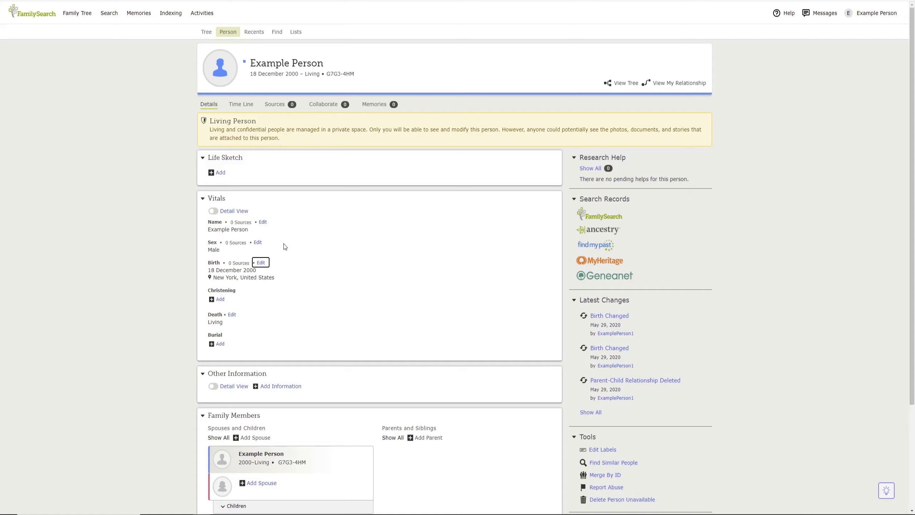
Step: Return to the tree and start adding the root person's father, entering his first and last names and the status Living
{"action": "left_click", "coordinate": [206, 36]}
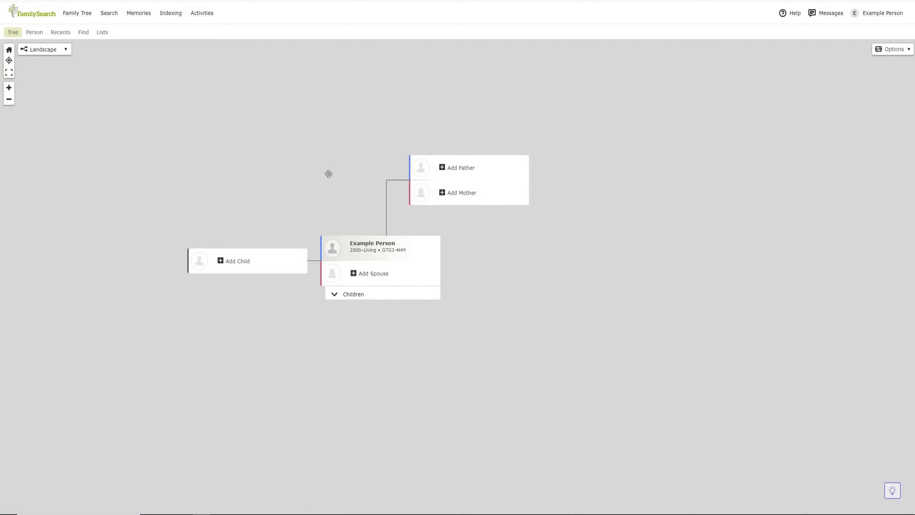
{"action": "left_click", "coordinate": [473, 169]}
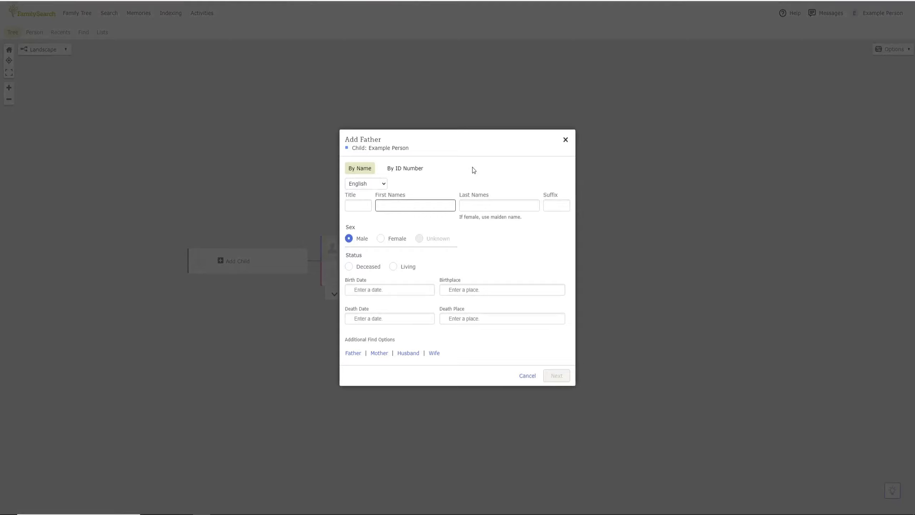
{"action": "type", "text": "Example"}
{"action": "key", "text": "Tab"}
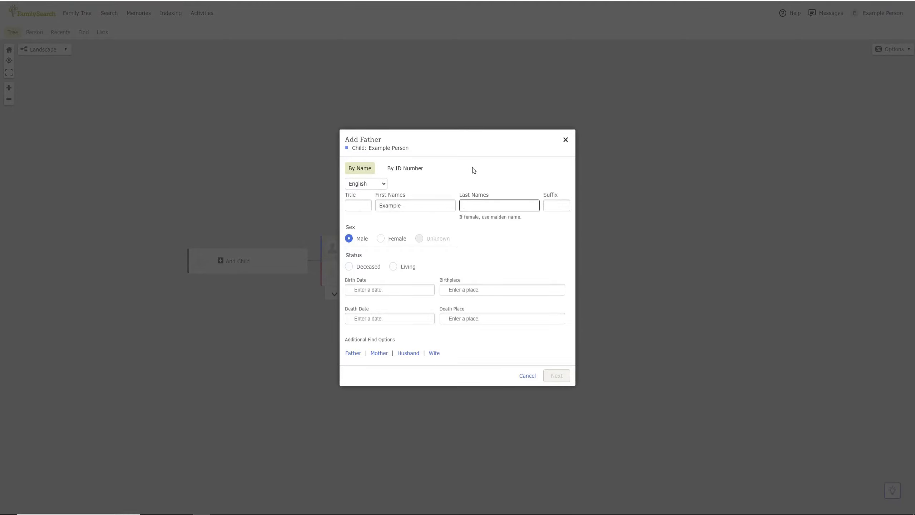
{"action": "type", "text": "Father"}
{"action": "left_click", "coordinate": [393, 268]}
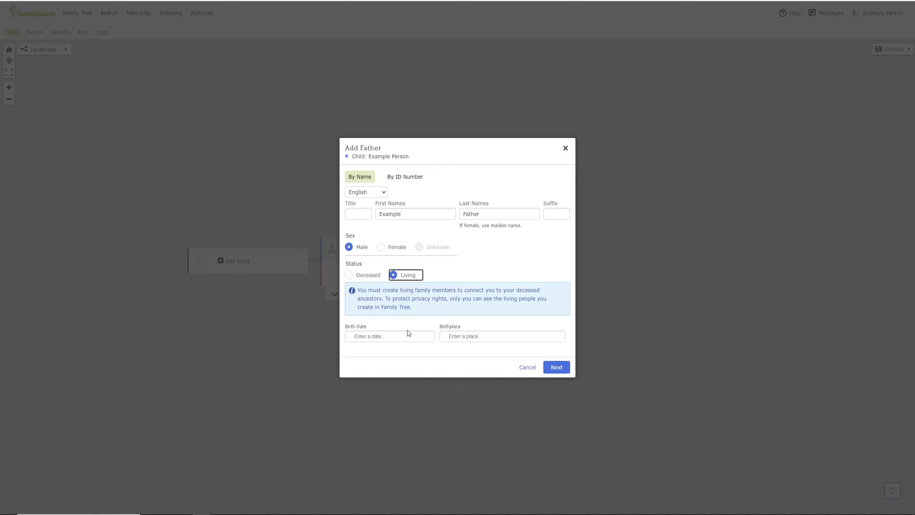
Step: Enter the father's birth date and choose its standardized form
{"action": "left_click", "coordinate": [385, 336]}
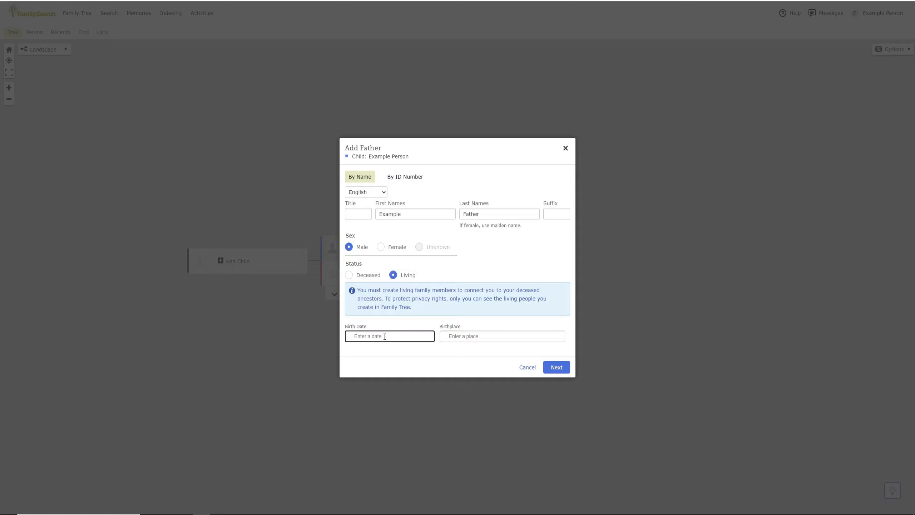
{"action": "type", "text": "April 05,"}
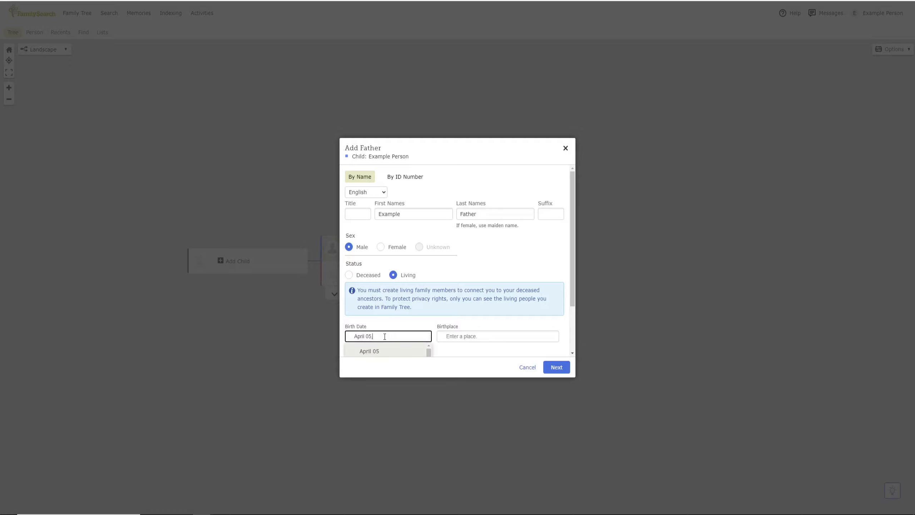
{"action": "type", "text": " 1970"}
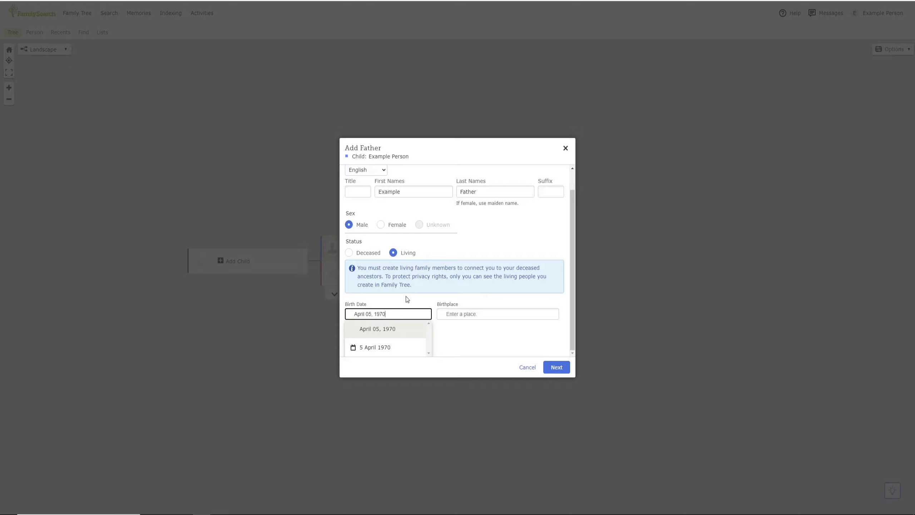
{"action": "left_click", "coordinate": [354, 348]}
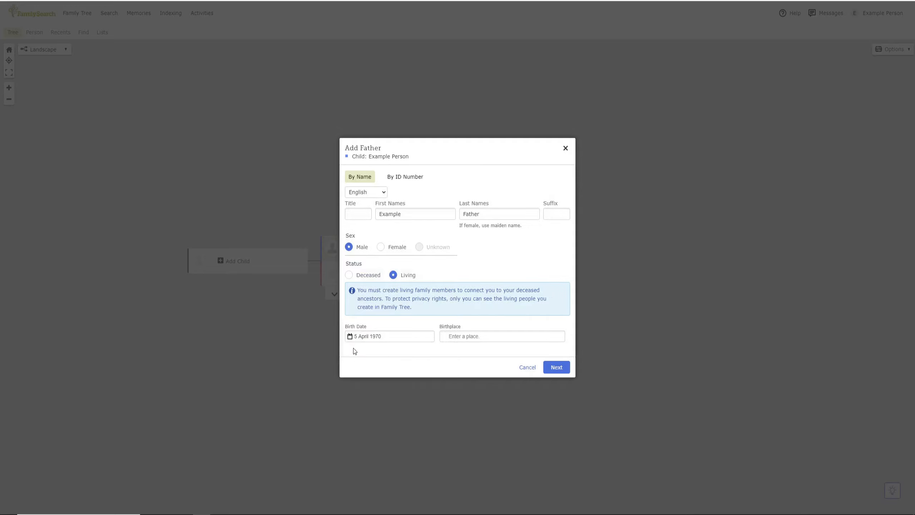
Step: Set the father's birthplace to Albany, Albany, New York, United States, and create him as a new person in the tree
{"action": "left_click", "coordinate": [459, 336]}
{"action": "type", "text": "Alb"}
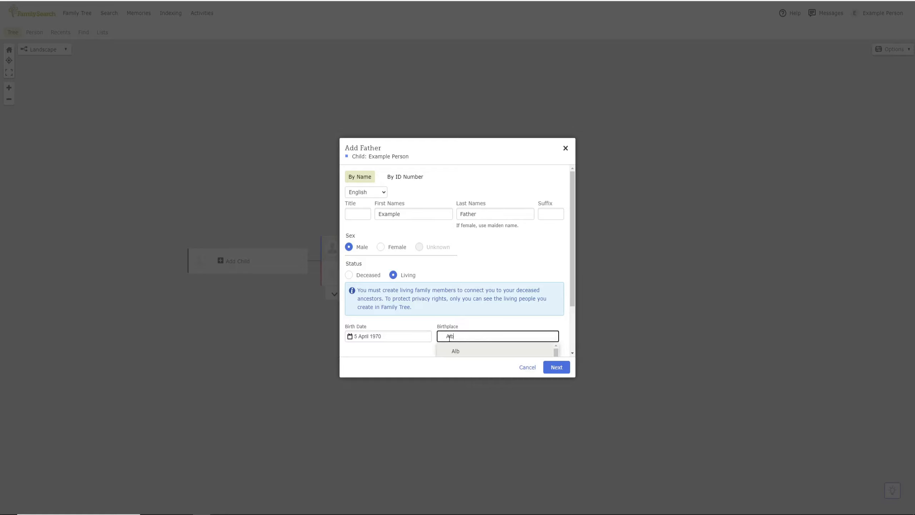
{"action": "type", "text": "any"}
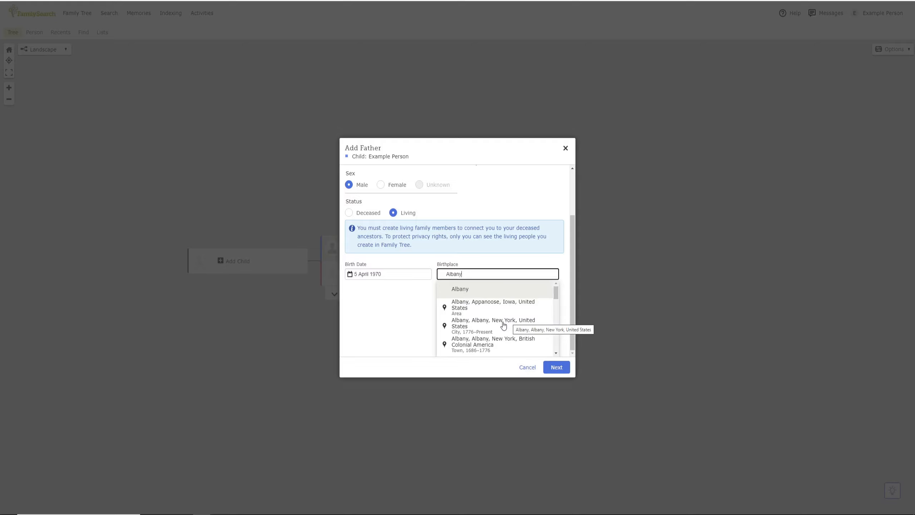
{"action": "left_click", "coordinate": [482, 326]}
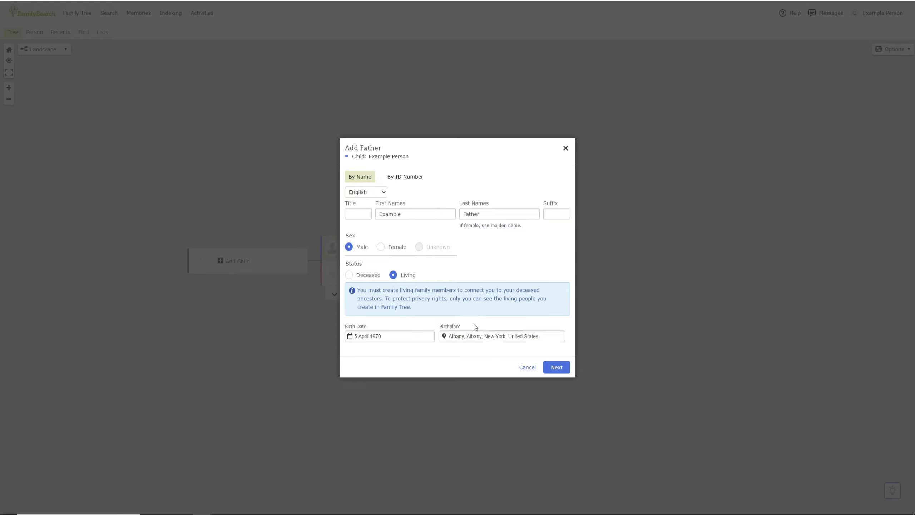
{"action": "left_click", "coordinate": [555, 367]}
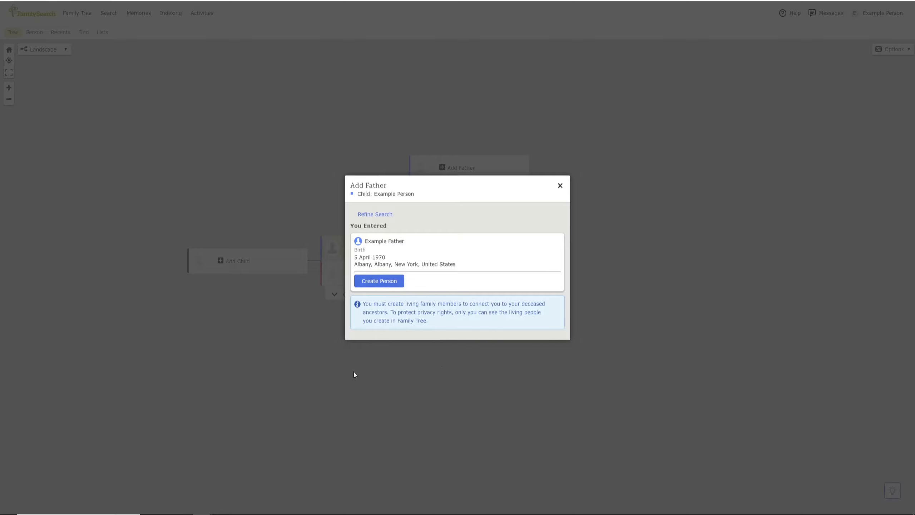
{"action": "left_click", "coordinate": [374, 280]}
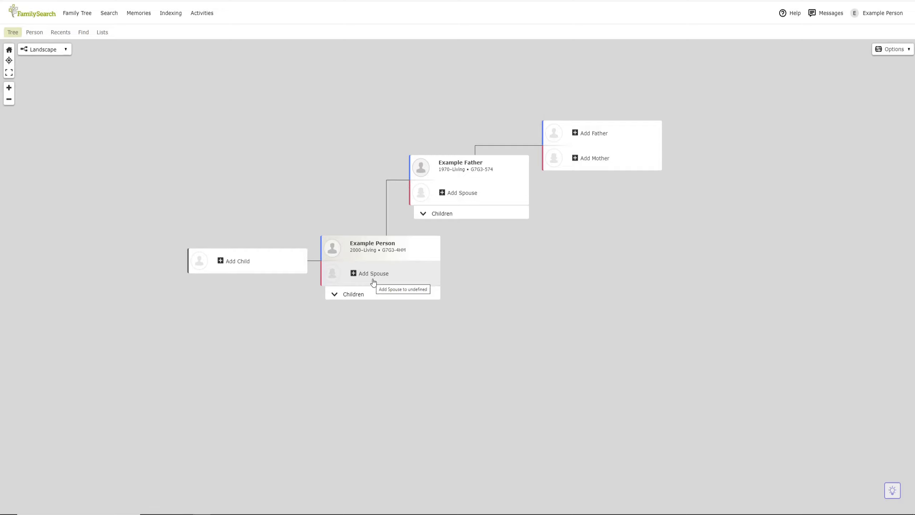
Step: Start adding a spouse for the root person's father, entering her first and last names and the status Living
{"action": "left_click", "coordinate": [462, 193]}
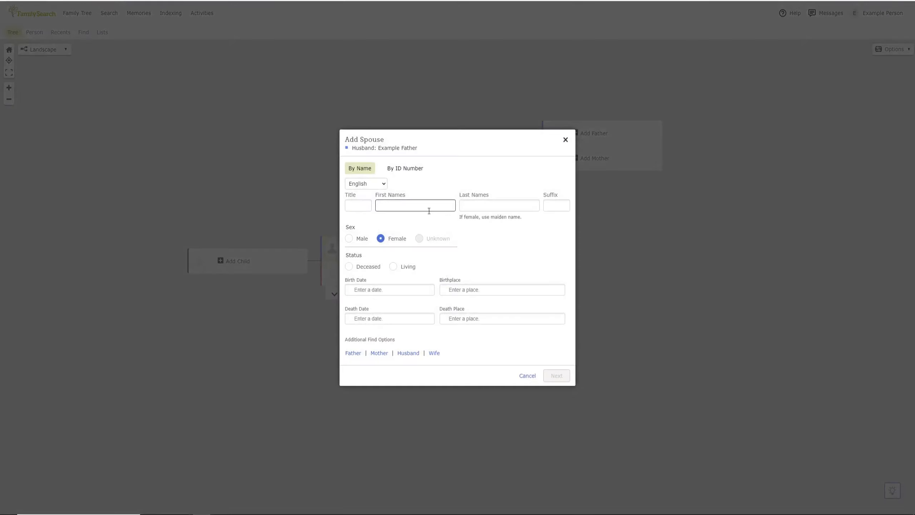
{"action": "type", "text": "Example"}
{"action": "key", "text": "Tab"}
{"action": "type", "text": "Mother"}
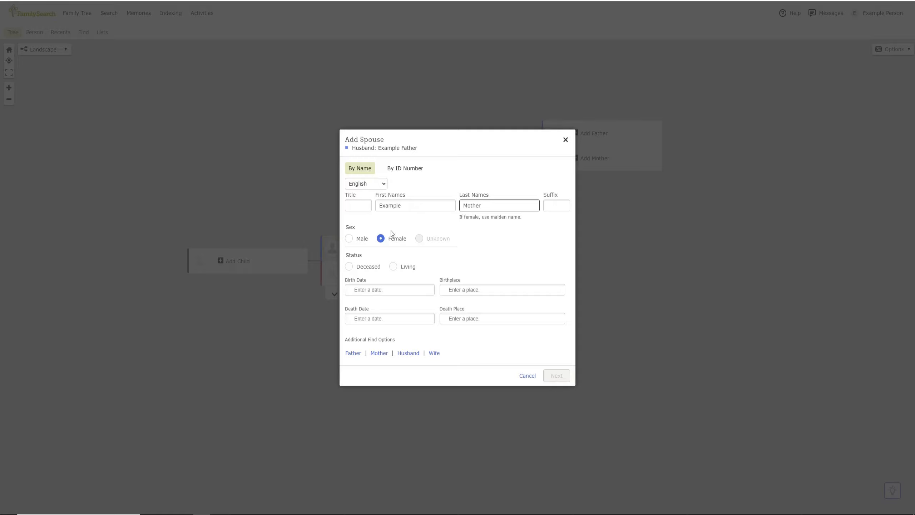
{"action": "left_click", "coordinate": [393, 266]}
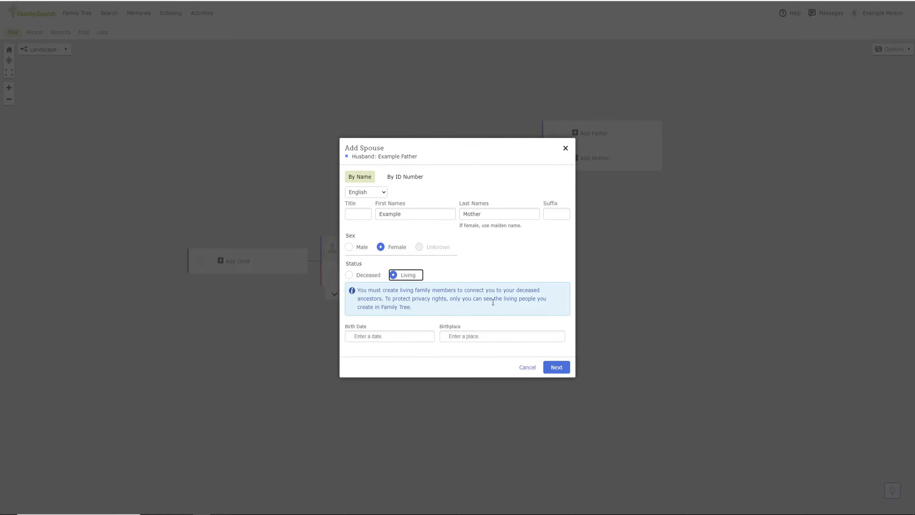
Step: Enter the mother's birth date and choose its standardized form
{"action": "left_click", "coordinate": [365, 334]}
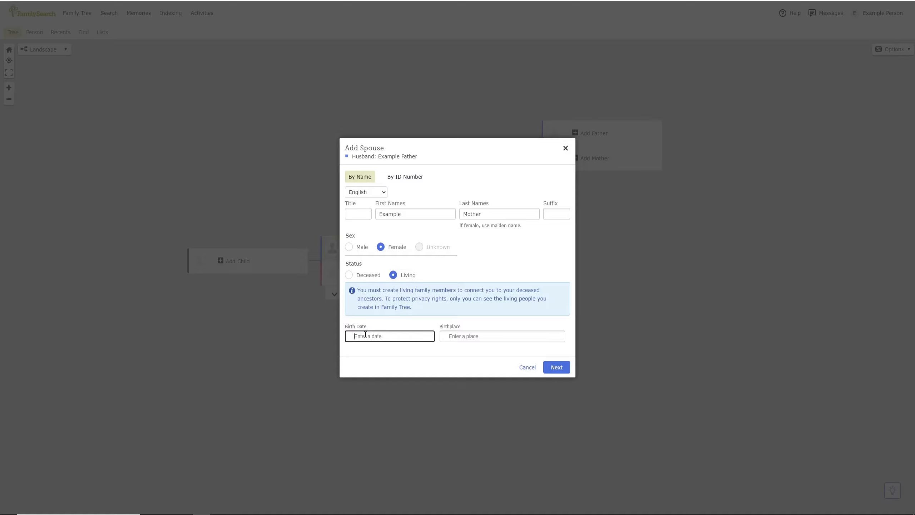
{"action": "type", "text": "July 4"}
{"action": "type", "text": "7"}
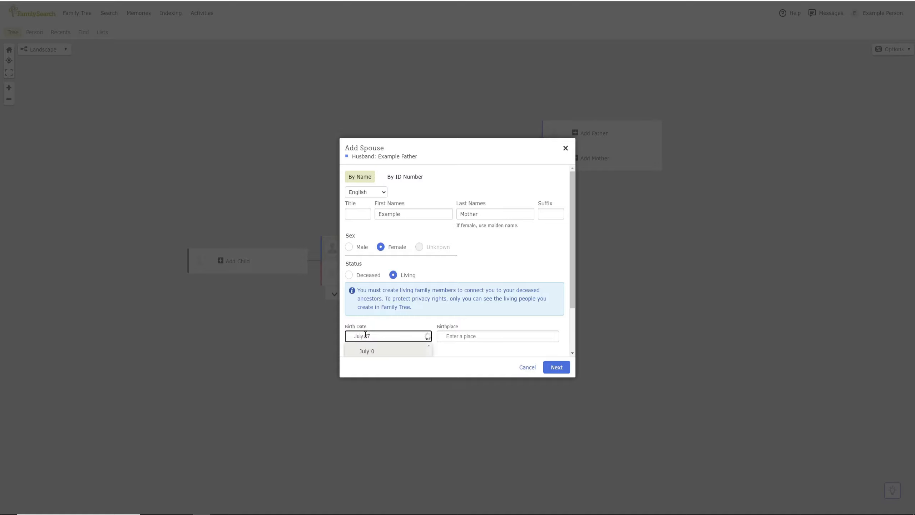
{"action": "type", "text": ", 1973"}
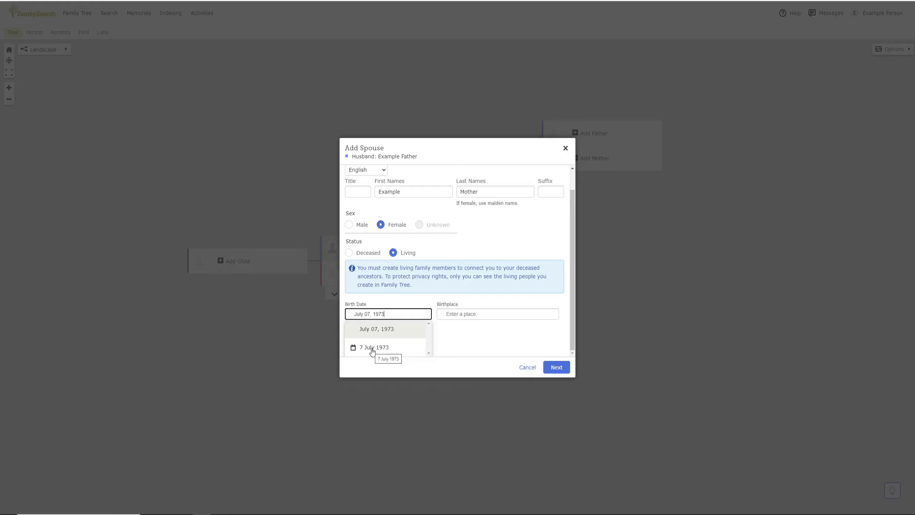
{"action": "left_click", "coordinate": [372, 348]}
Step: Set the mother's birthplace to the standardized Rochester, Monroe, New York, United States, and create her as a new person in the tree
{"action": "left_click", "coordinate": [455, 338]}
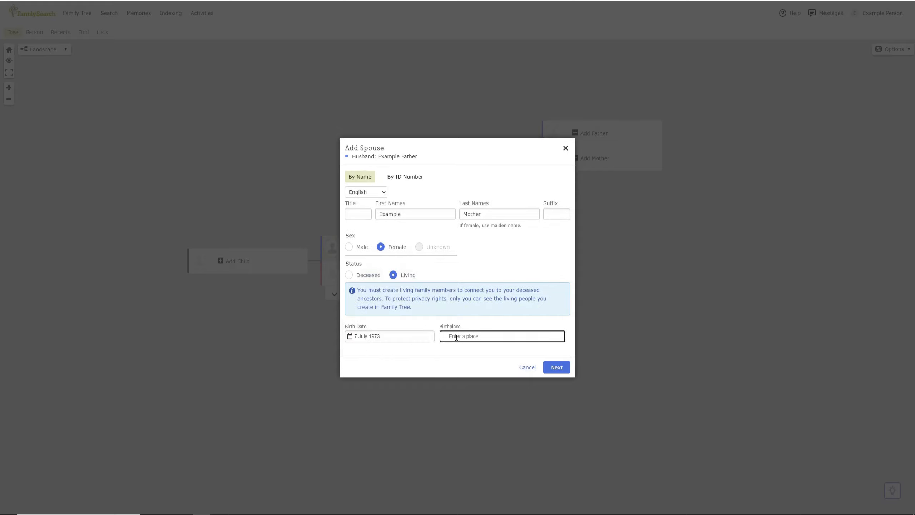
{"action": "type", "text": "Ro"}
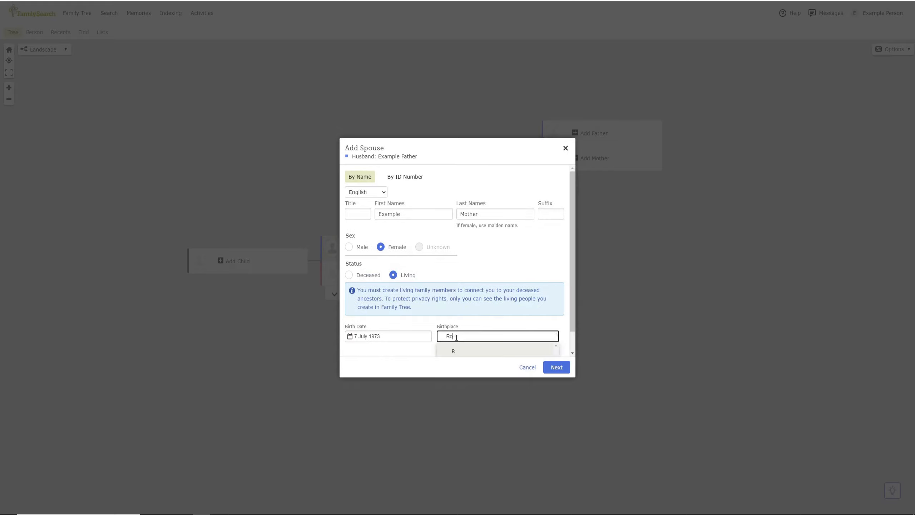
{"action": "type", "text": "ch"}
{"action": "scroll", "coordinate": [492, 329], "scroll_direction": "down", "scroll_amount": 2}
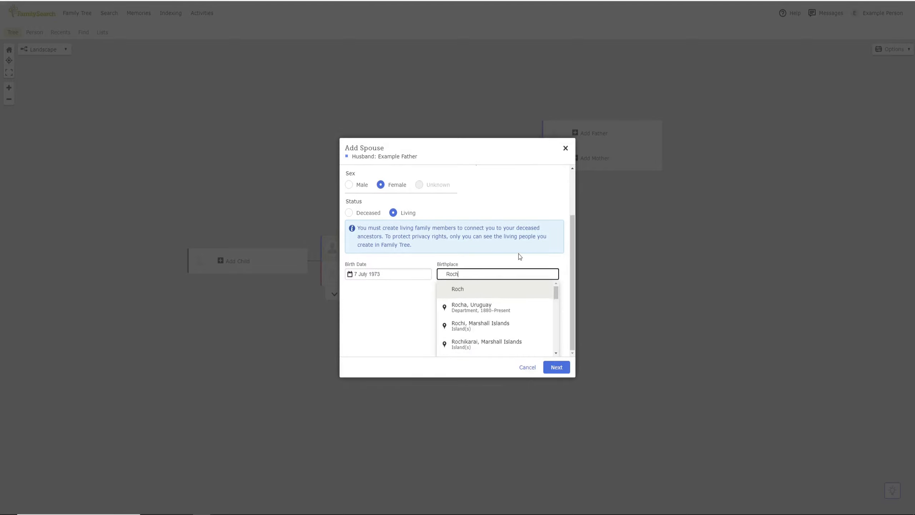
{"action": "type", "text": "ester"}
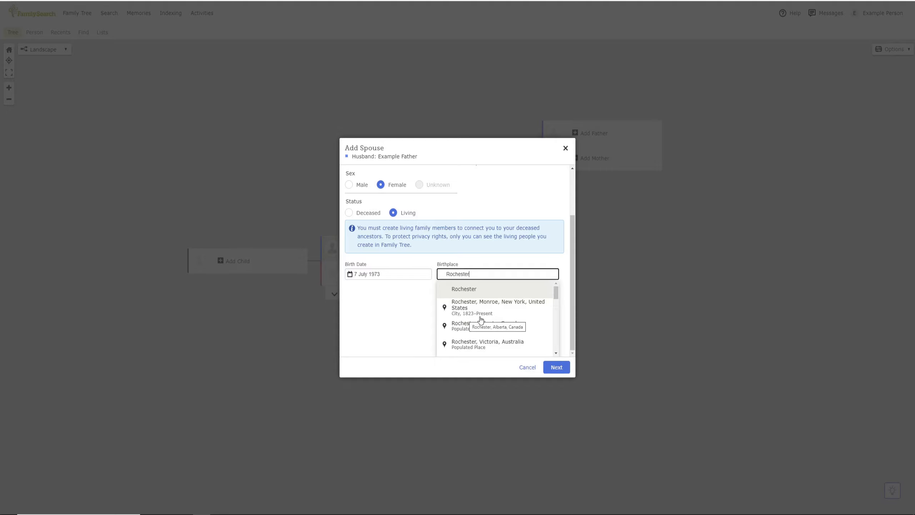
{"action": "left_click", "coordinate": [464, 309]}
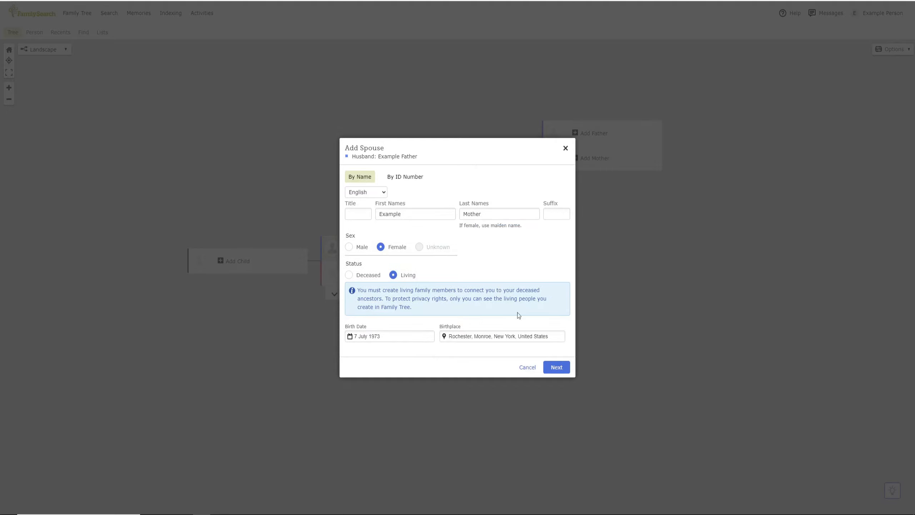
{"action": "left_click", "coordinate": [552, 366]}
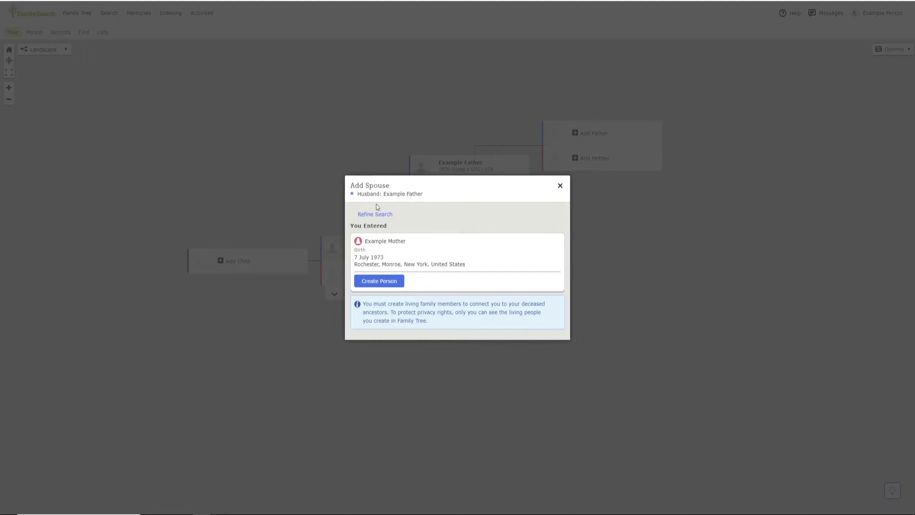
{"action": "left_click", "coordinate": [376, 282]}
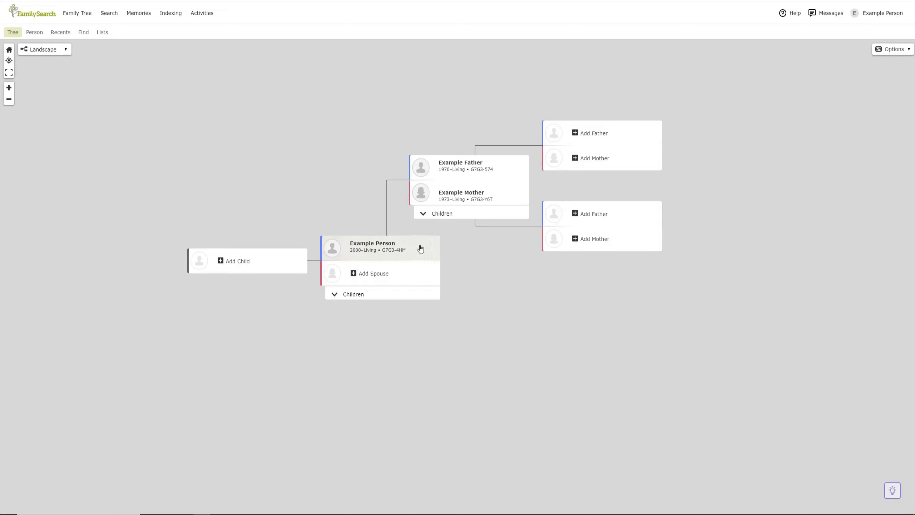
Step: Expand the parents' list of children to check it, and collapse it again
{"action": "left_click", "coordinate": [463, 216]}
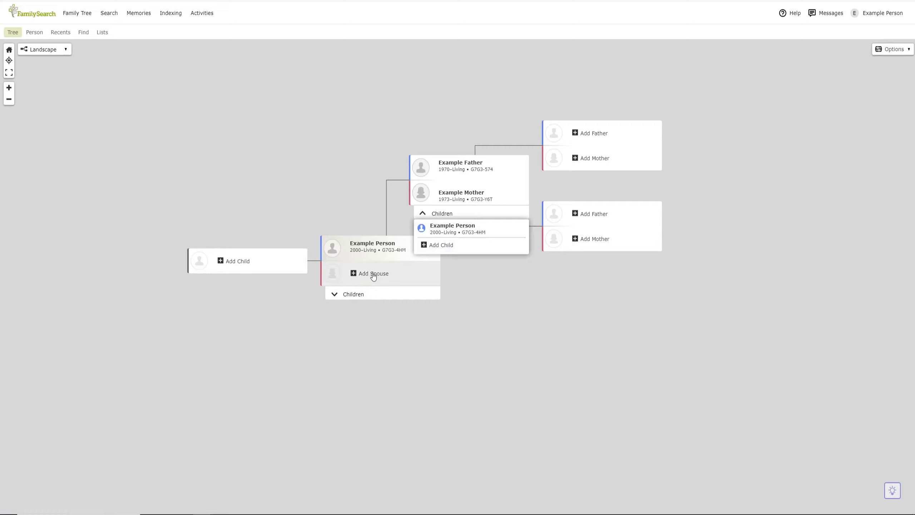
{"action": "left_click", "coordinate": [469, 285]}
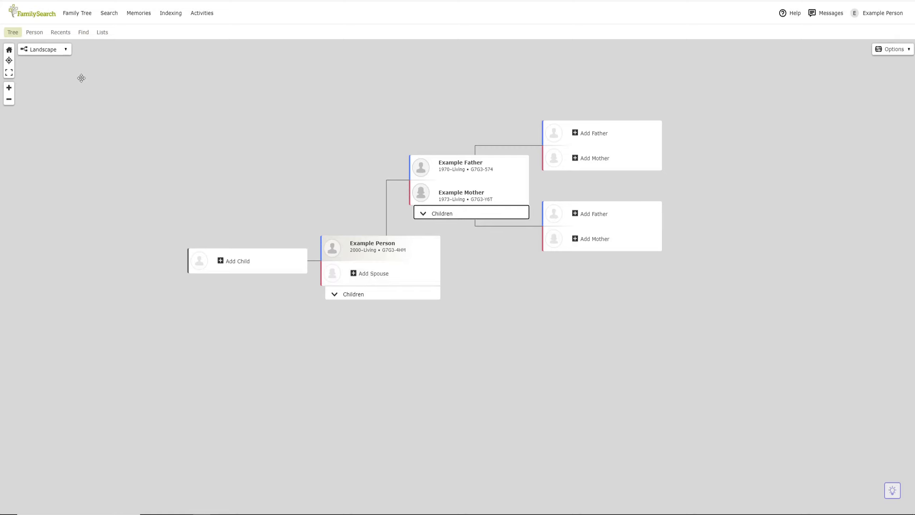
Step: Display the family tree in the Portrait layout and in the Fan Chart layout
{"action": "left_click", "coordinate": [49, 54]}
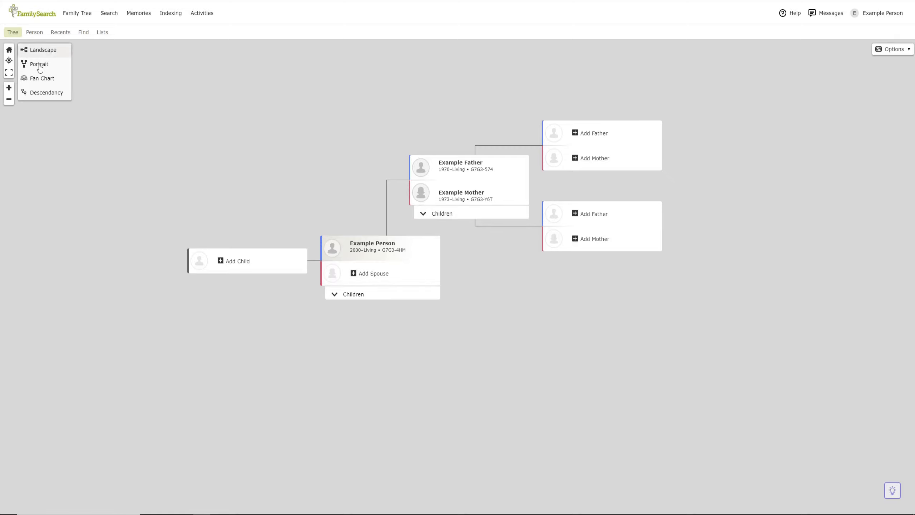
{"action": "left_click", "coordinate": [40, 69]}
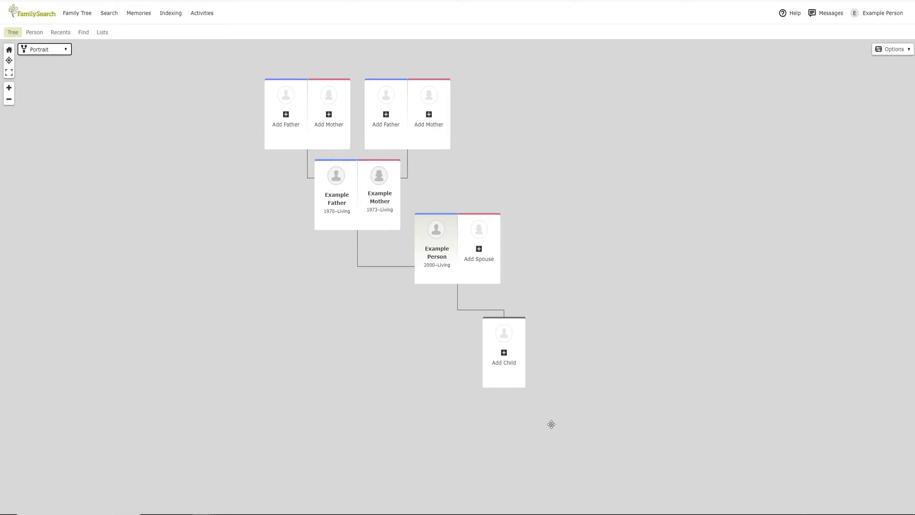
{"action": "left_click", "coordinate": [52, 51]}
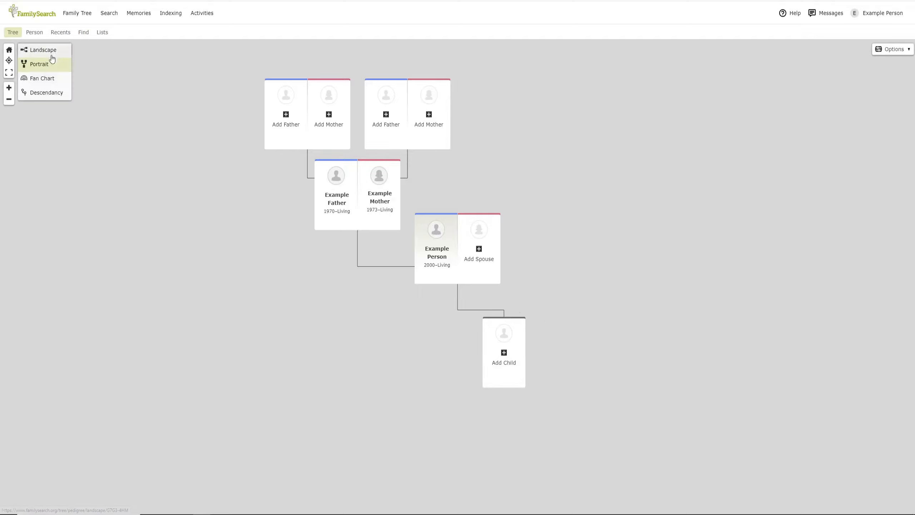
{"action": "left_click", "coordinate": [46, 78]}
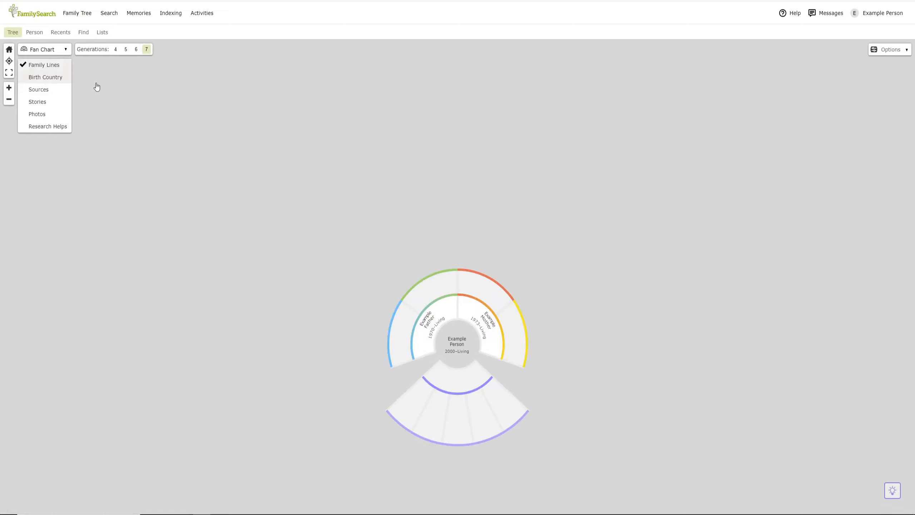